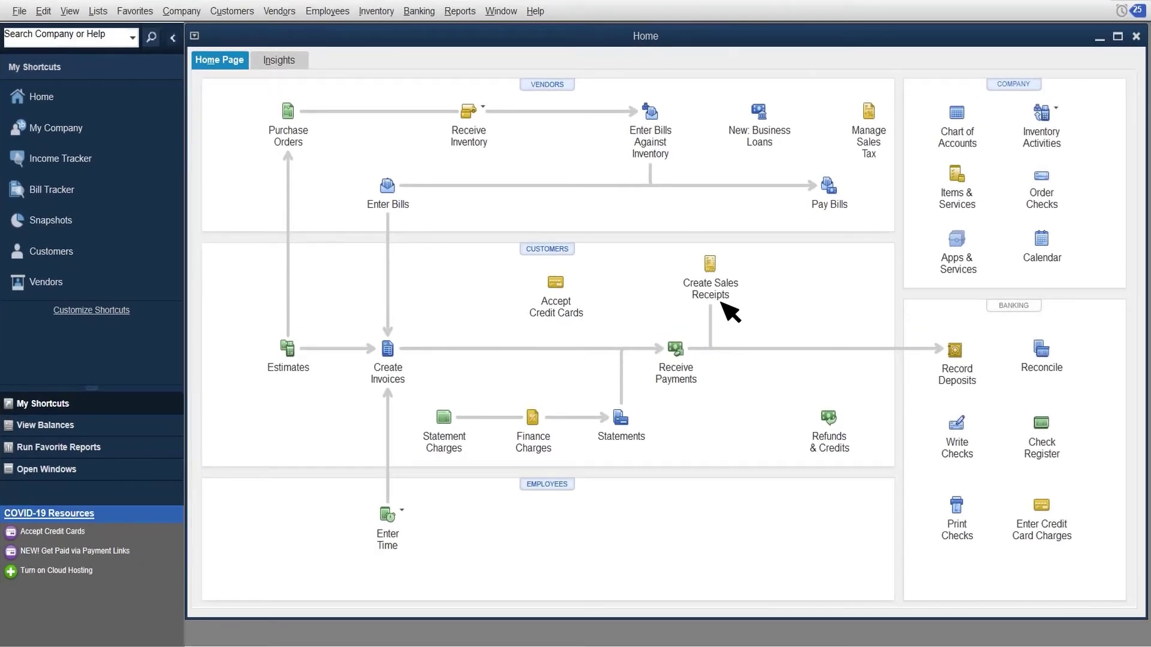
Start a new invoice billed to Cassie's Dog Grooming.
{"action": "left_click", "coordinate": [388, 350]}
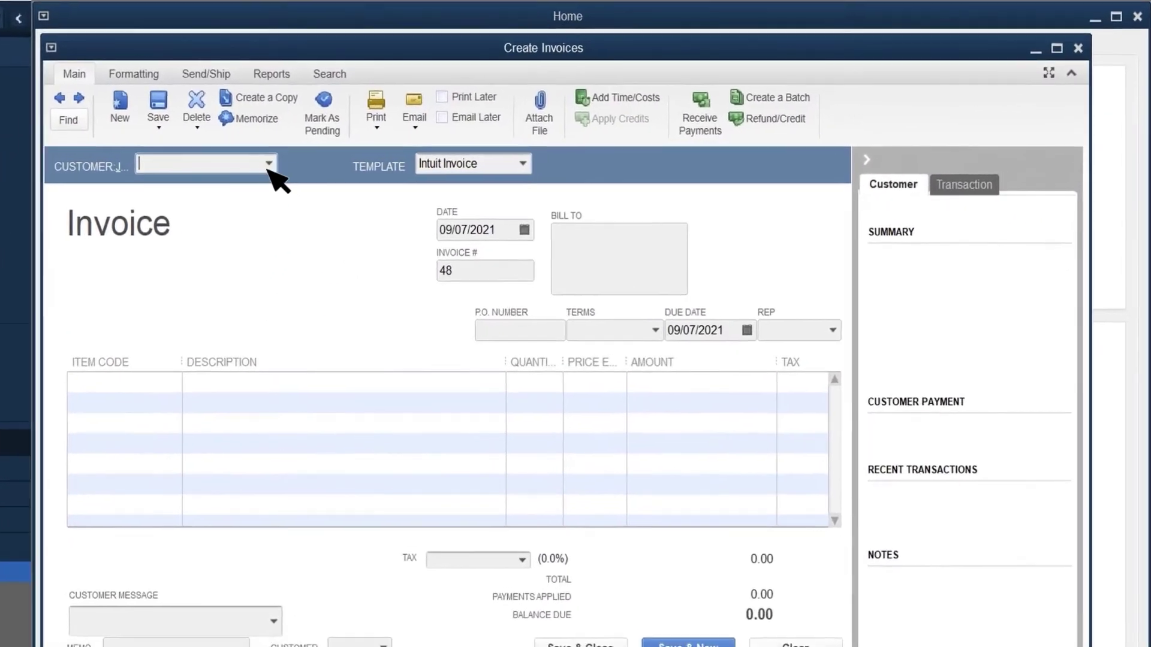
{"action": "left_click", "coordinate": [388, 163]}
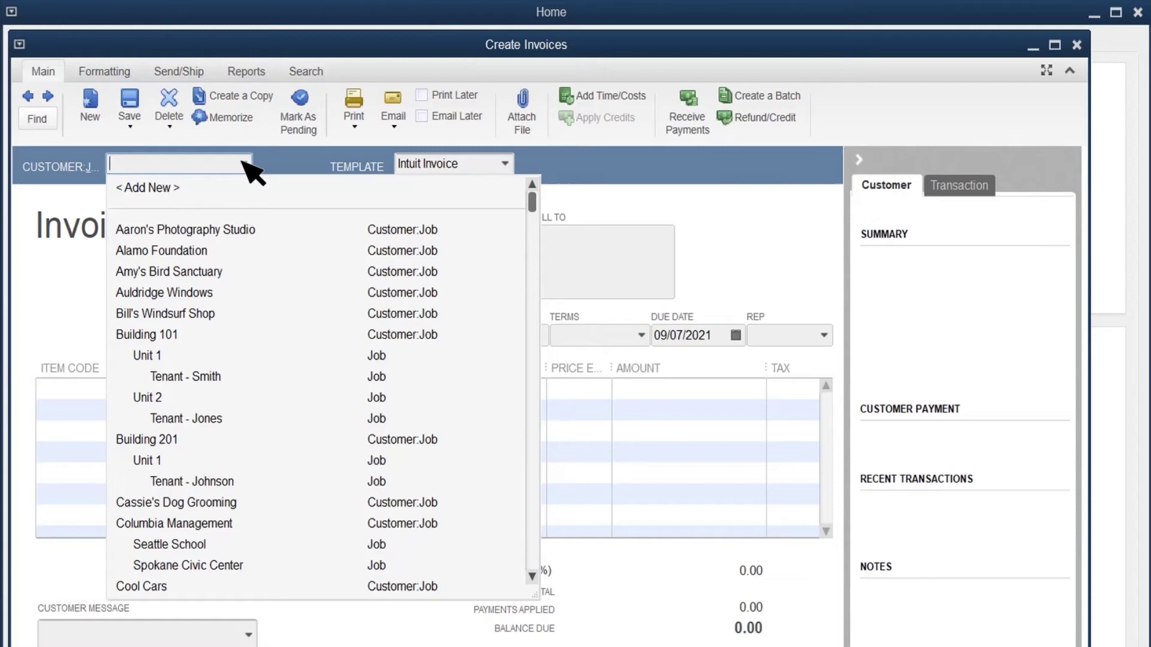
{"action": "left_click", "coordinate": [180, 503]}
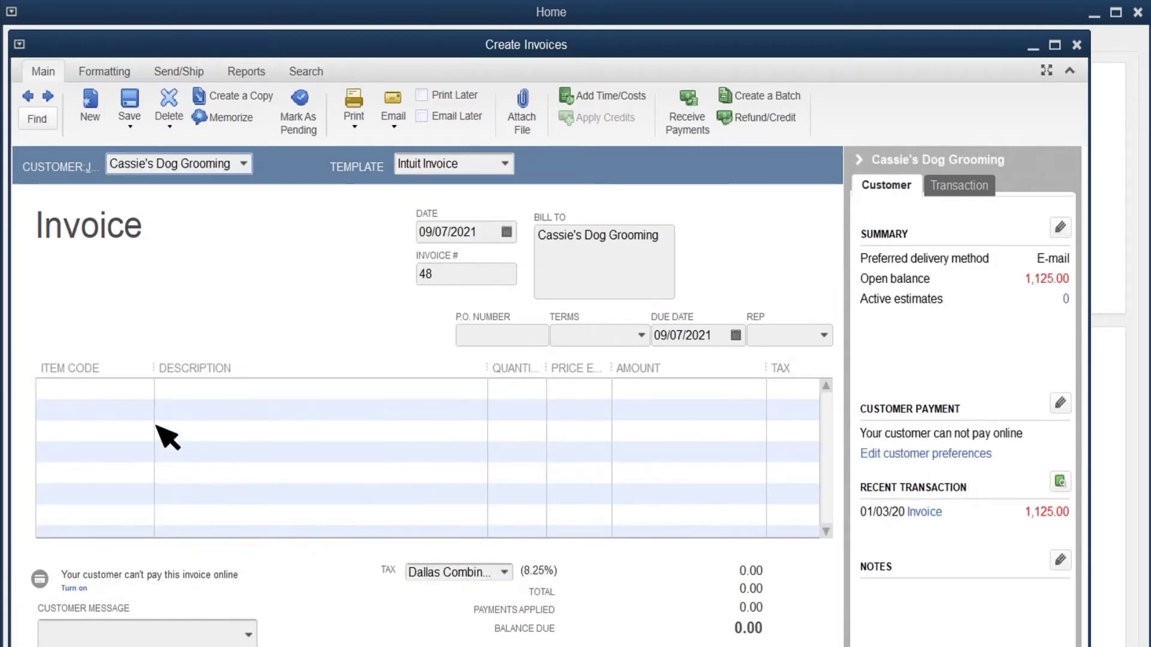
Add lines for 10 Door Knobs and 10 Knob Installs, totalling 1,540.22 with 41.22 tax.
{"action": "left_click", "coordinate": [145, 388]}
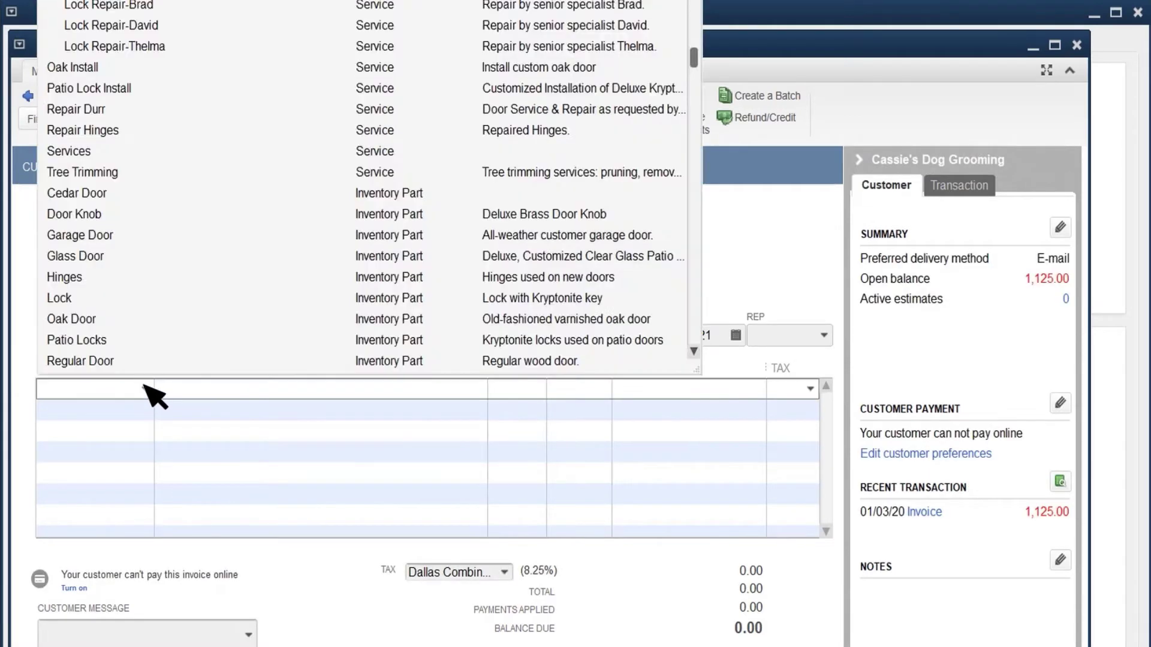
{"action": "left_click", "coordinate": [90, 216]}
{"action": "left_click", "coordinate": [522, 389]}
{"action": "type", "text": "10"}
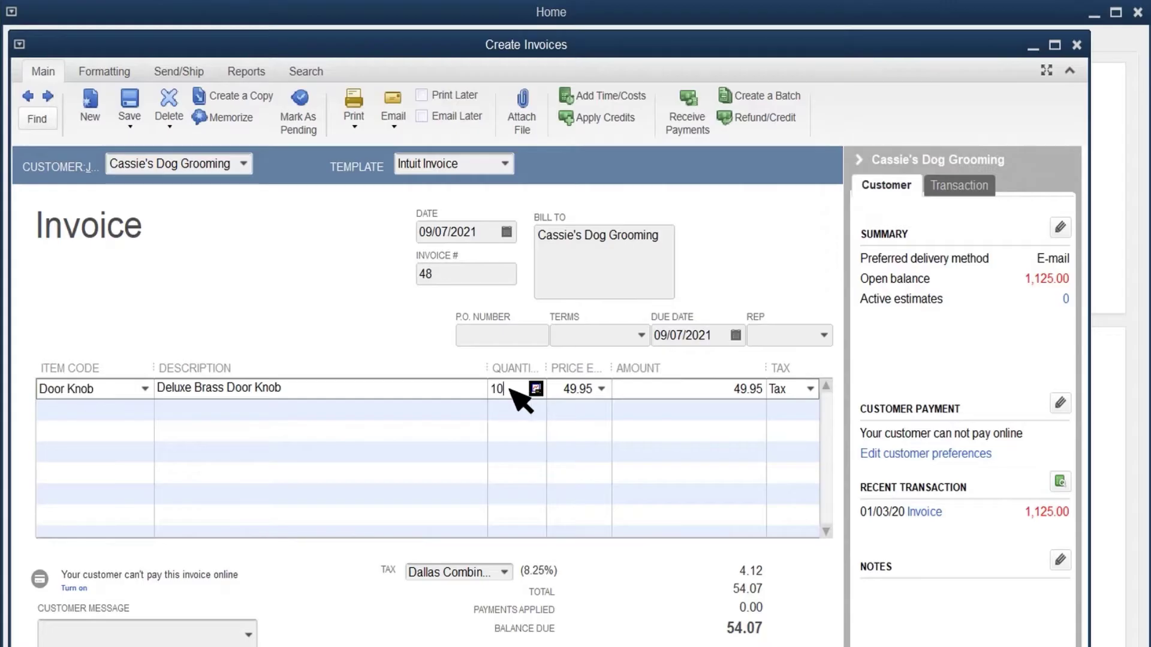
{"action": "left_click", "coordinate": [148, 409]}
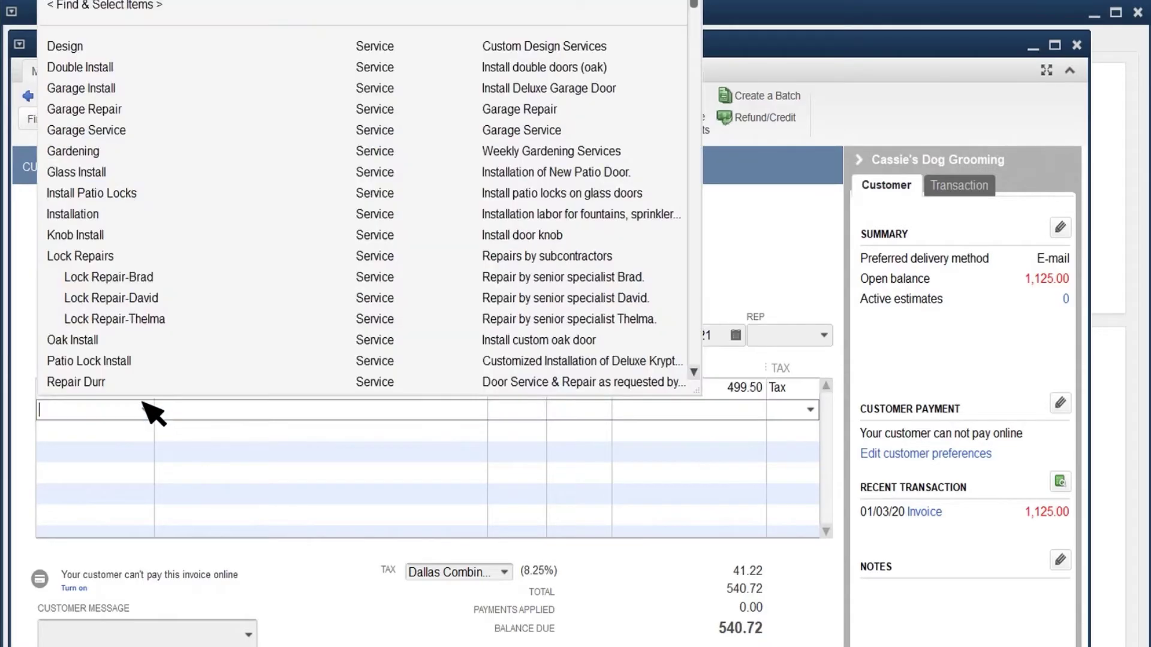
{"action": "left_click", "coordinate": [85, 235]}
{"action": "left_click", "coordinate": [519, 409]}
{"action": "type", "text": "10"}
{"action": "key", "text": "Tab"}
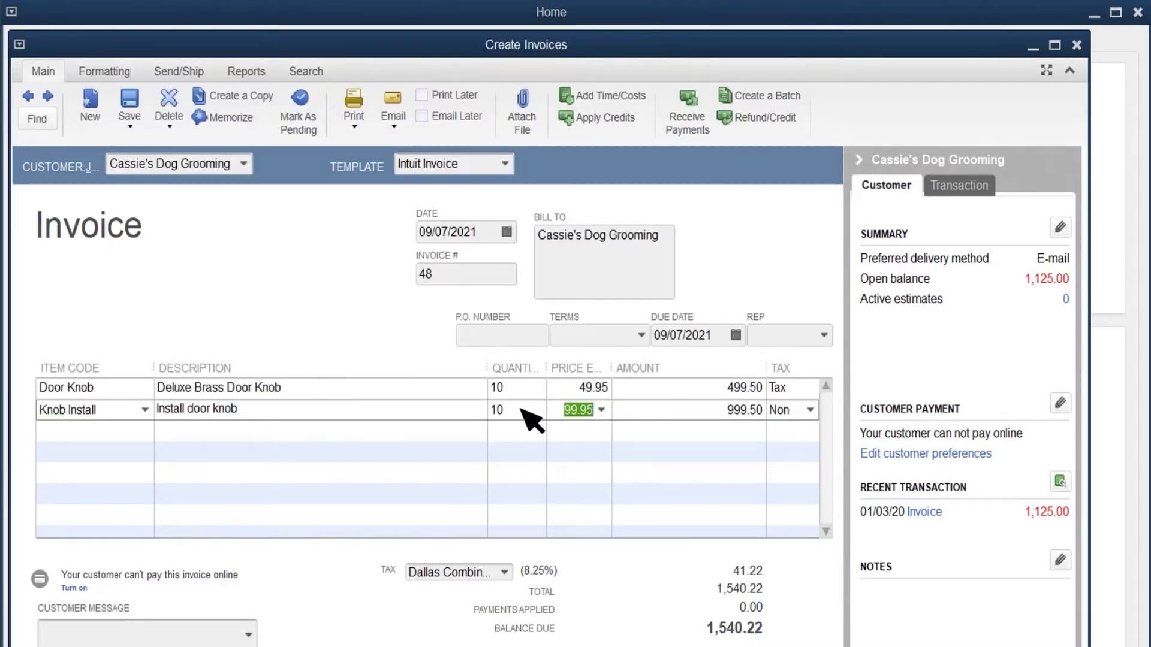
{"action": "left_click", "coordinate": [811, 410]}
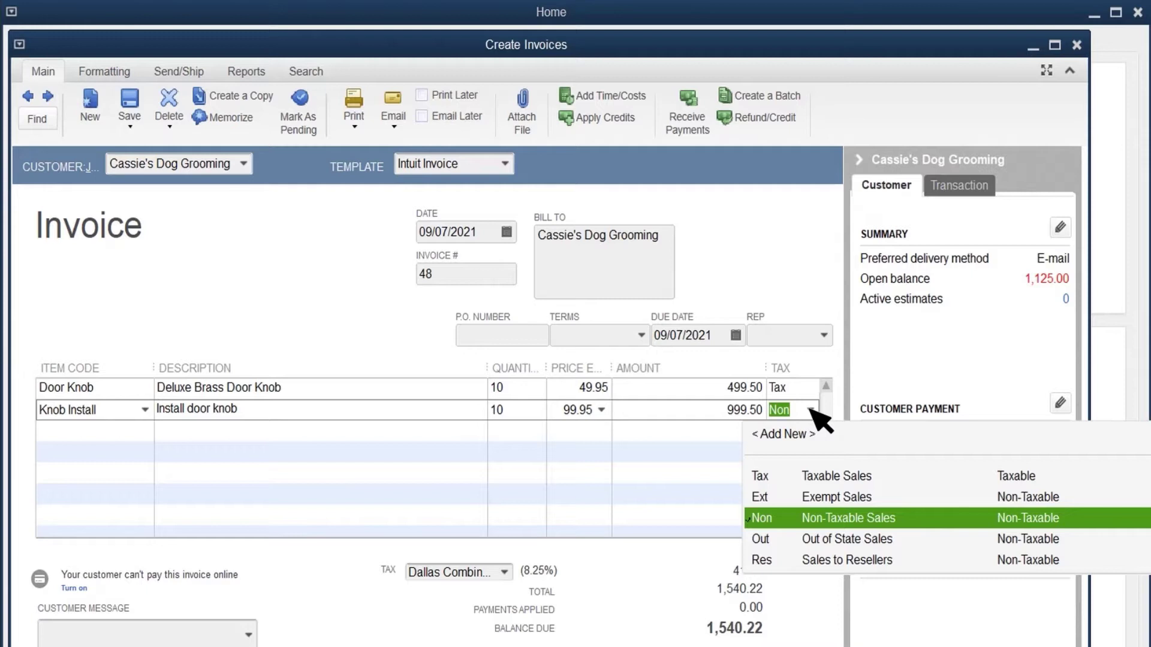
{"action": "left_click", "coordinate": [848, 518]}
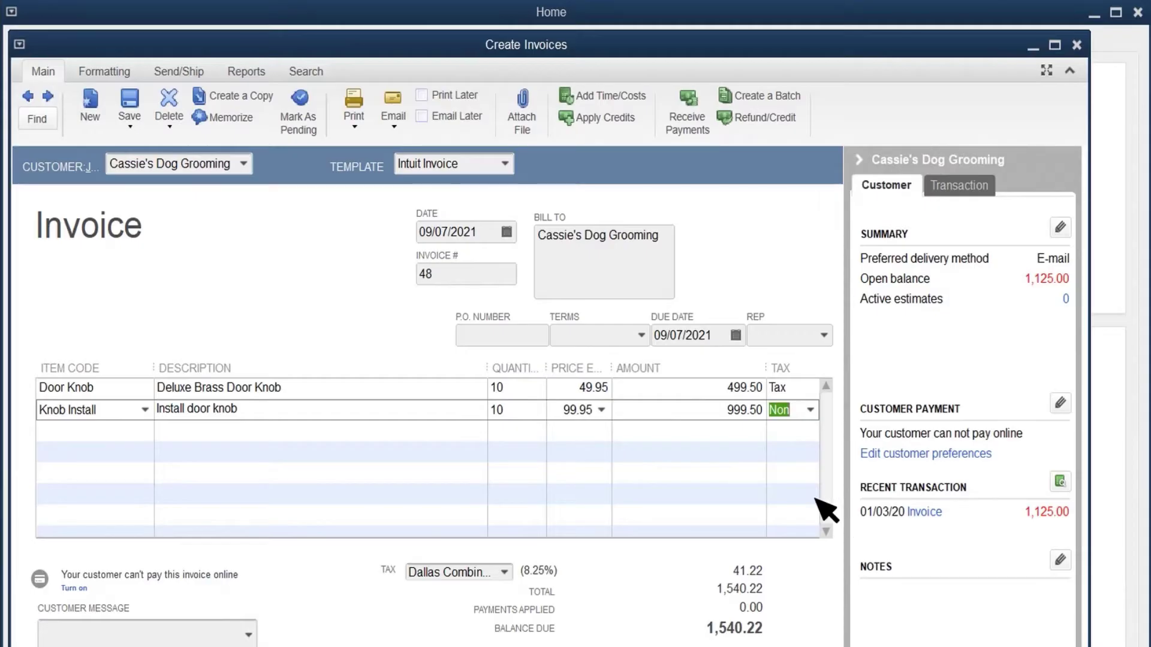
{"action": "left_click", "coordinate": [244, 164]}
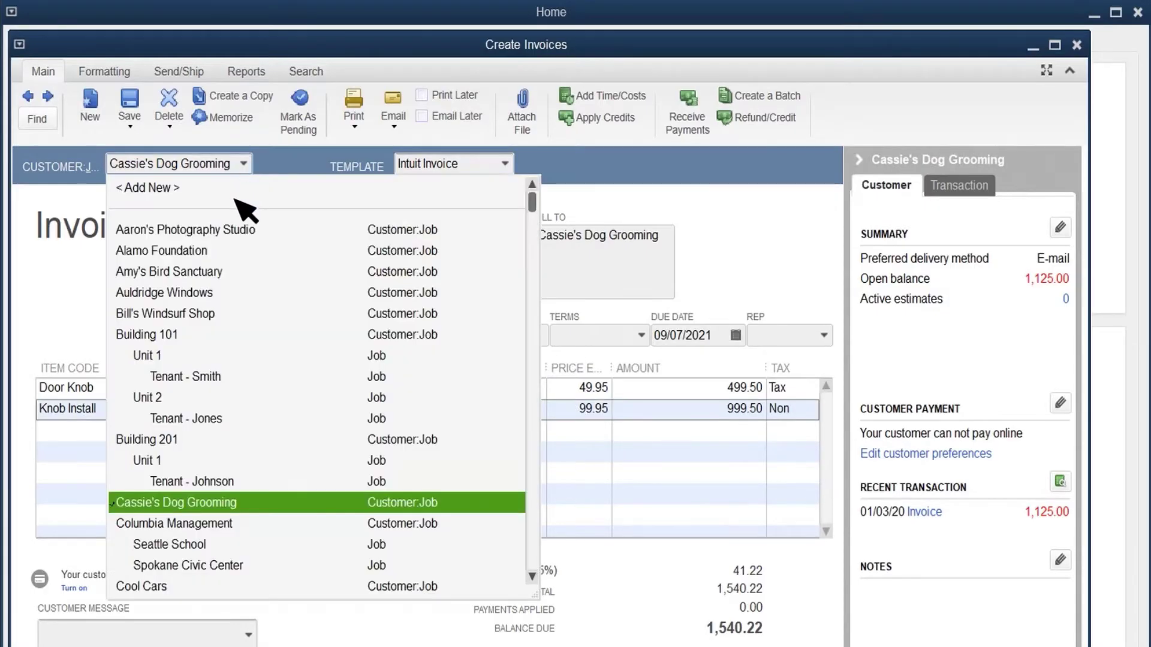
{"action": "left_click", "coordinate": [224, 272]}
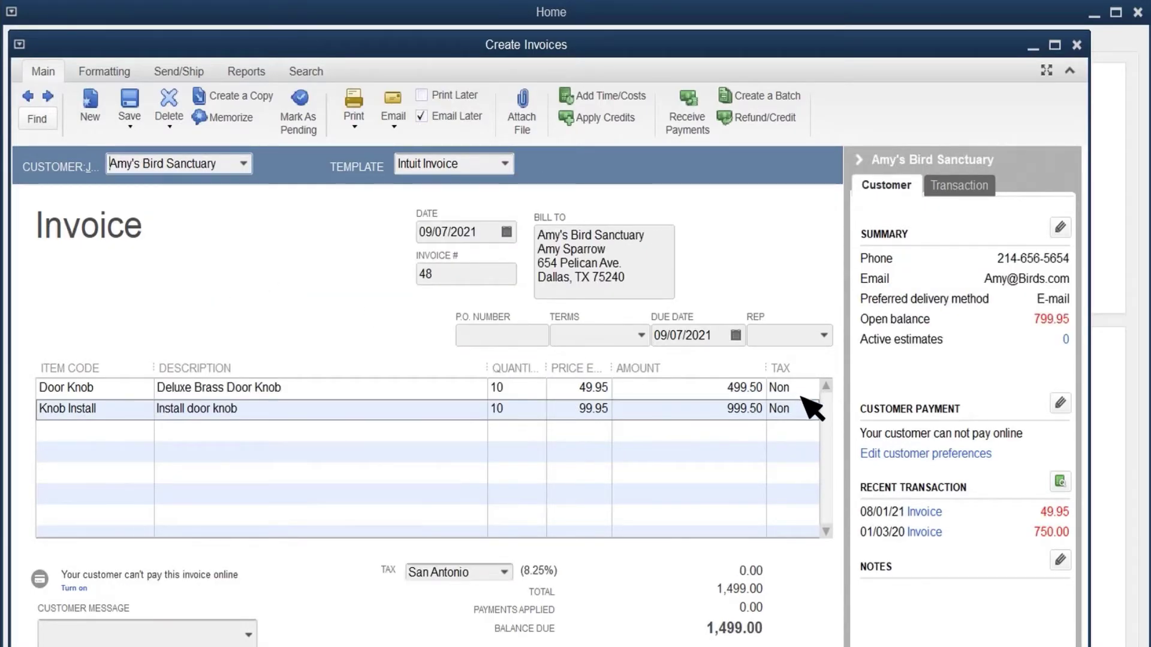
{"action": "left_click", "coordinate": [243, 165]}
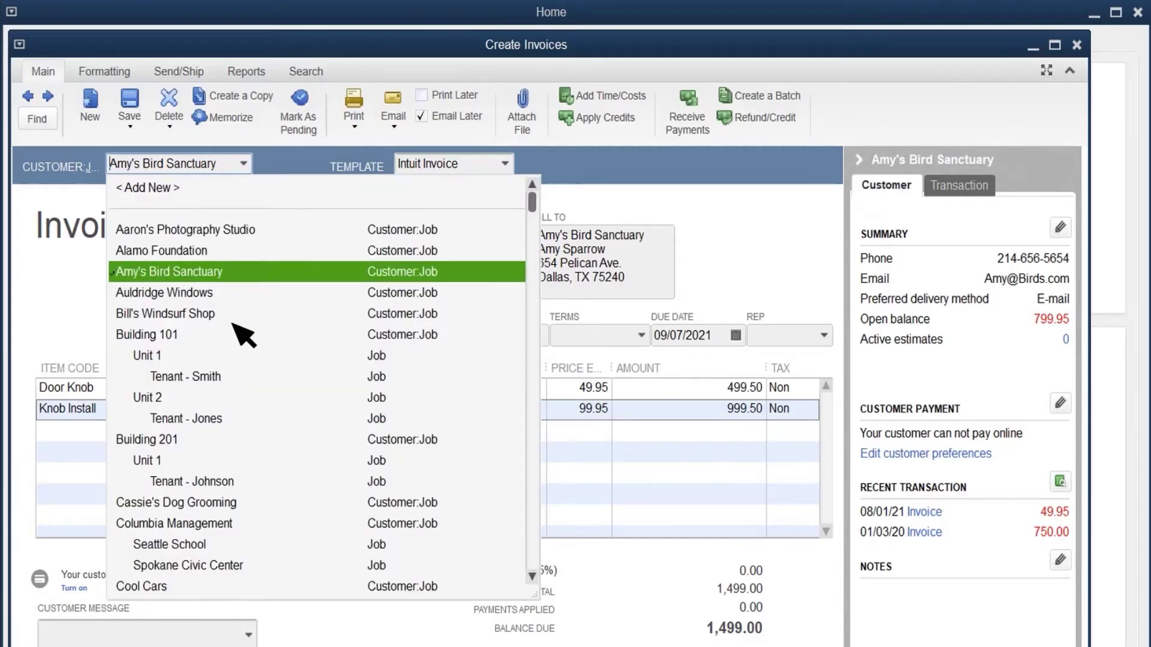
{"action": "left_click", "coordinate": [231, 502]}
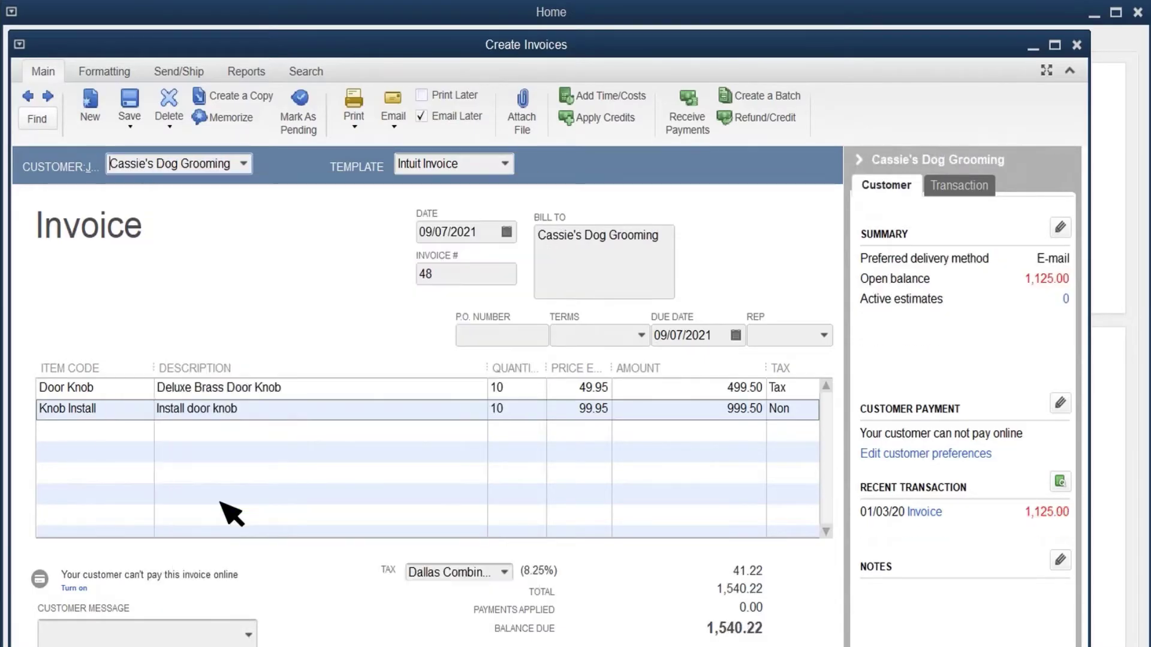
{"action": "left_click", "coordinate": [505, 572]}
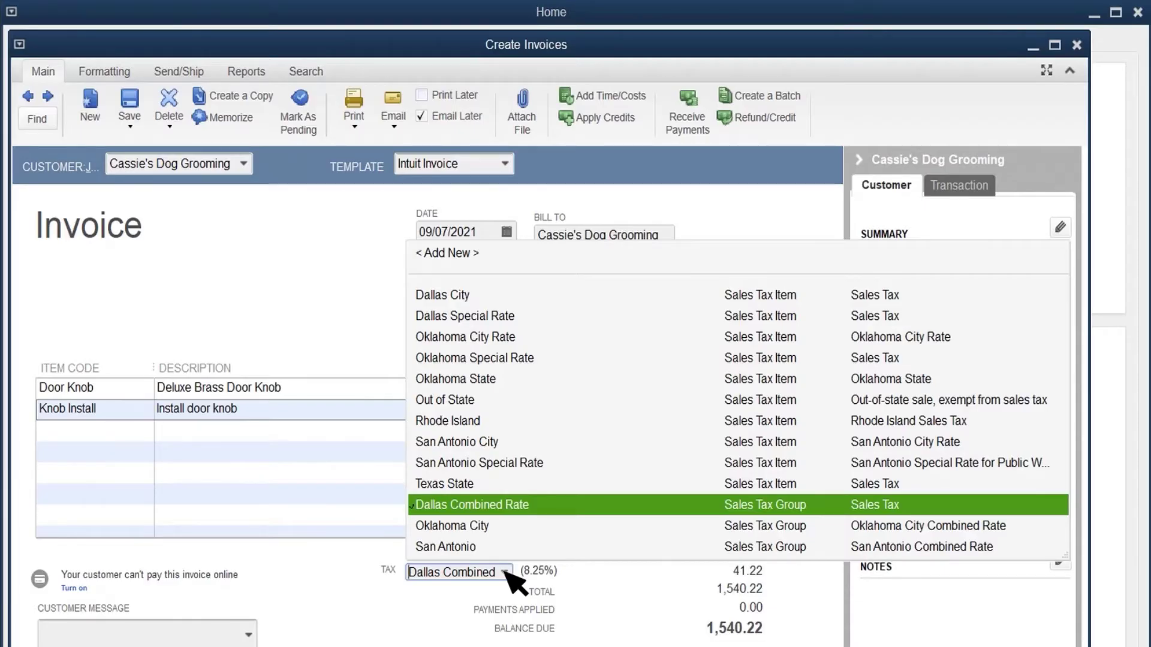
{"action": "left_click", "coordinate": [507, 572]}
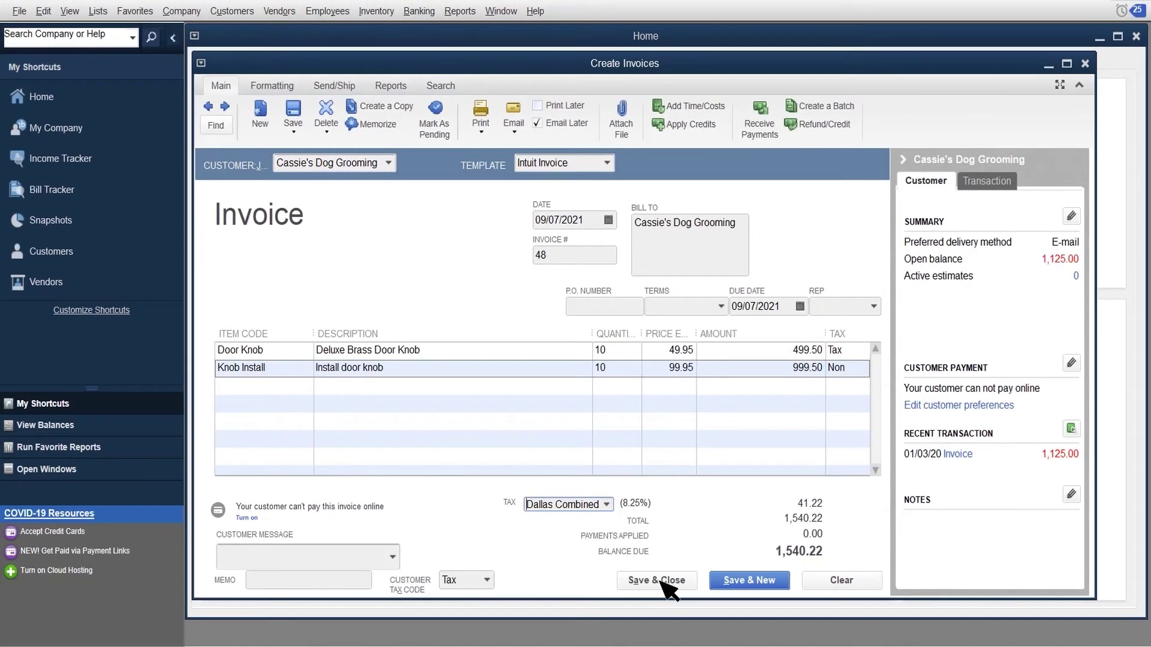
Save the invoice and run the Sales Tax Liability report from Manage Sales Tax.
{"action": "left_click", "coordinate": [662, 580]}
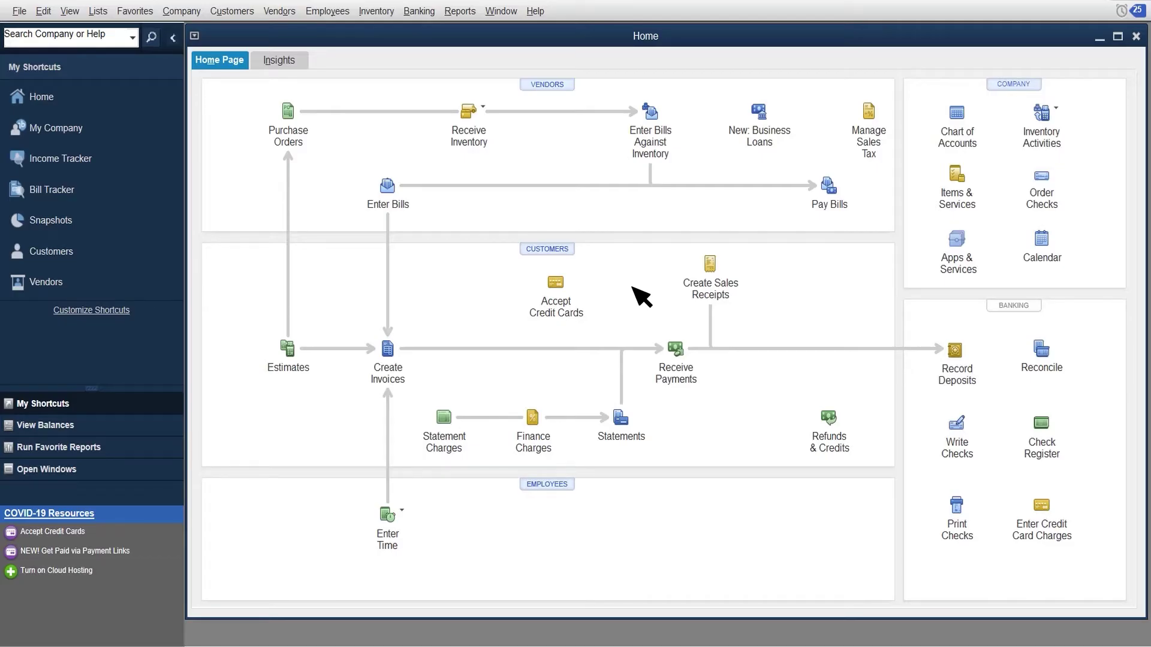
{"action": "left_click", "coordinate": [871, 114]}
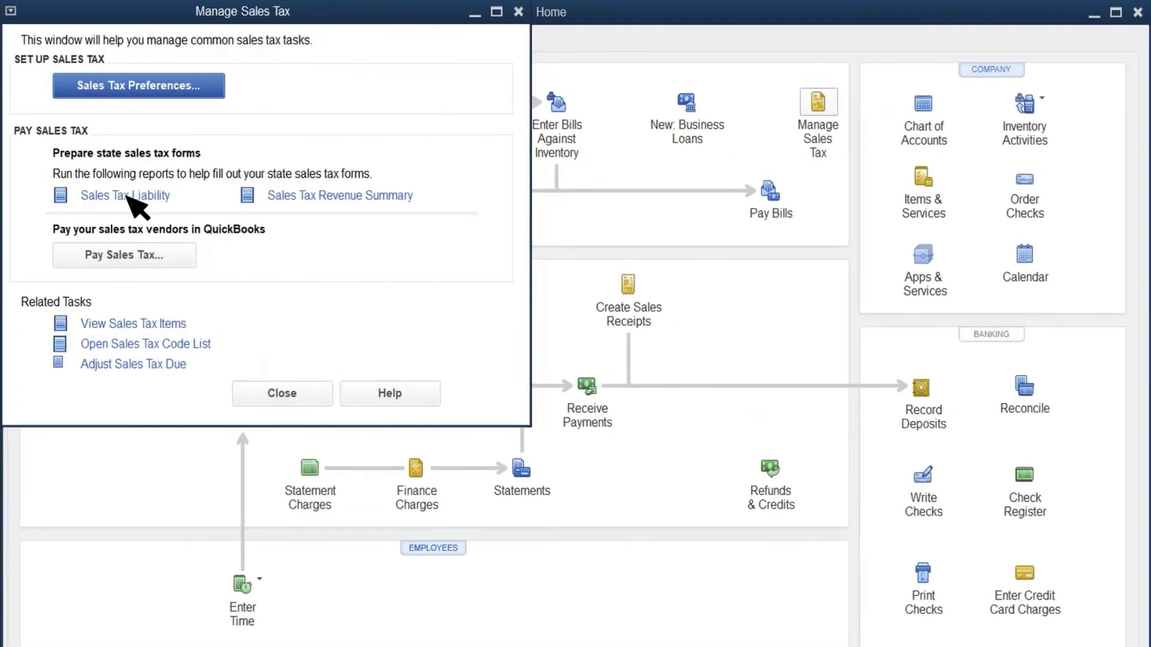
{"action": "left_click", "coordinate": [281, 190]}
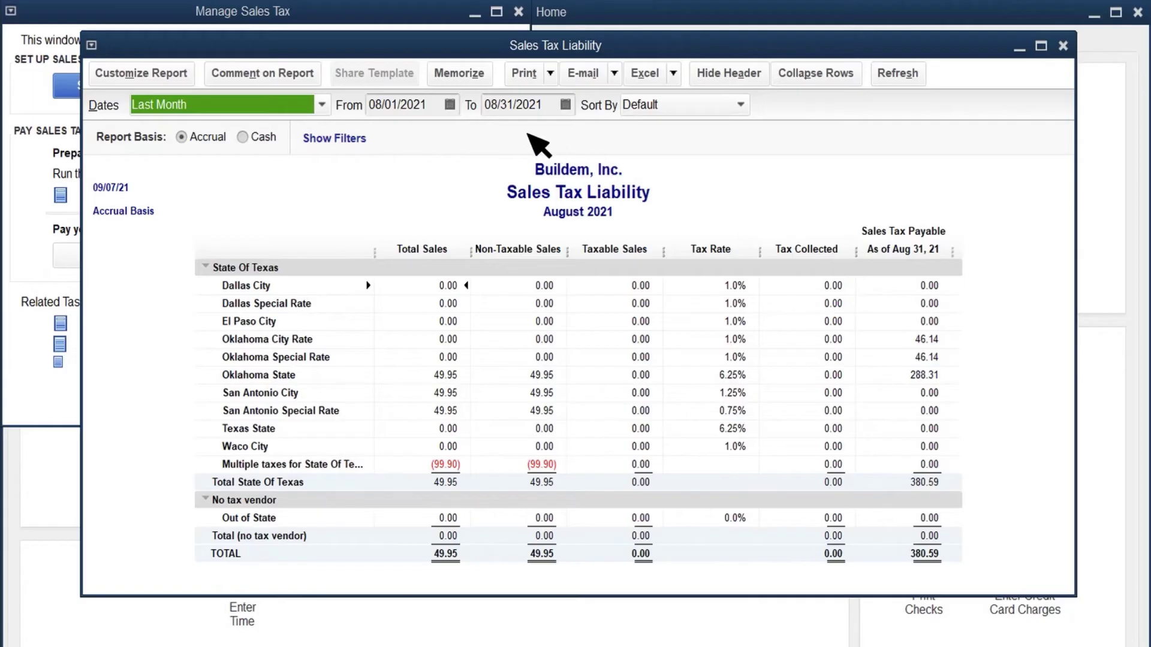
Review the liability report for 07/01/2021 to 07/31/2021, then close it.
{"action": "left_click", "coordinate": [450, 105]}
{"action": "left_click", "coordinate": [387, 137]}
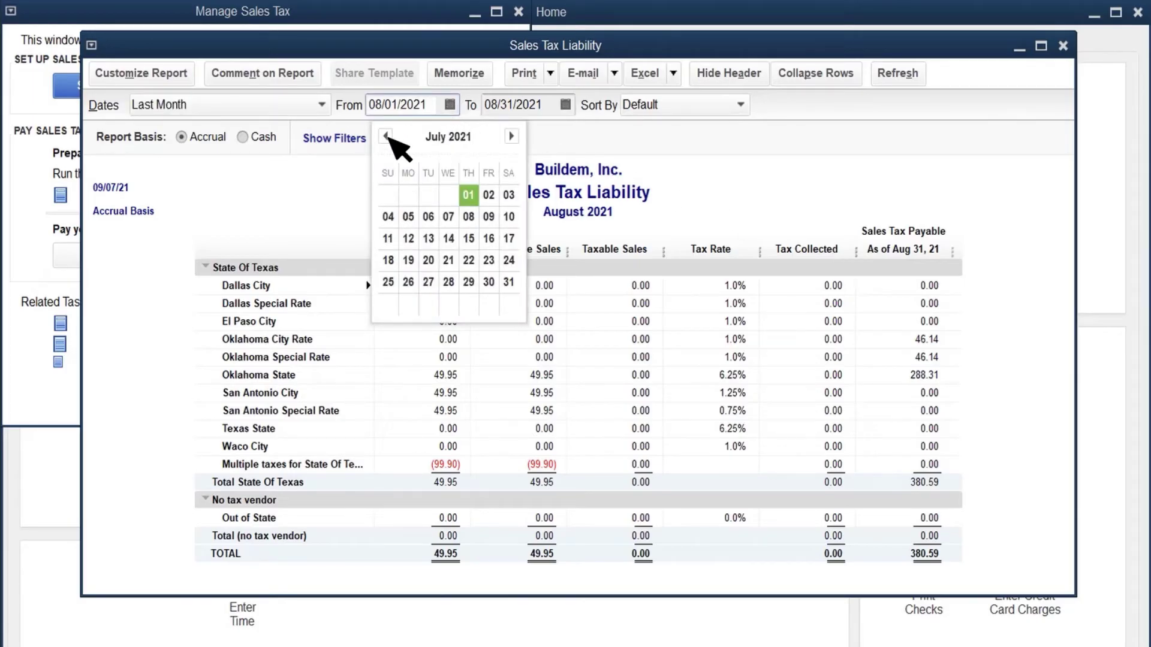
{"action": "left_click", "coordinate": [469, 195]}
{"action": "left_click", "coordinate": [565, 105]}
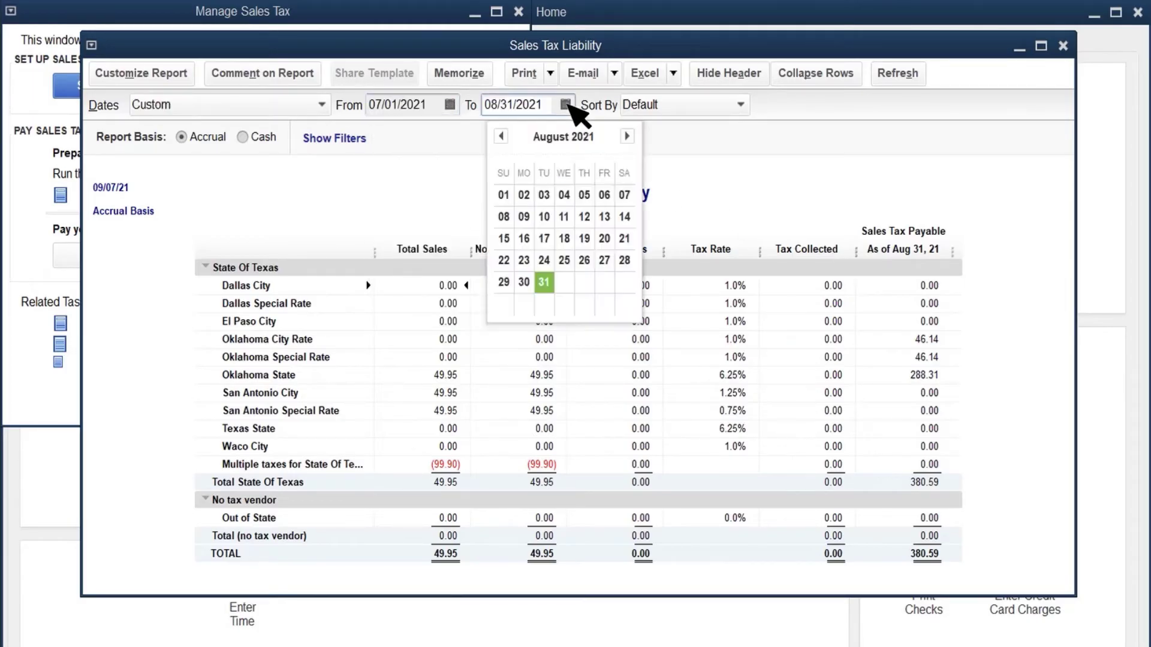
{"action": "left_click", "coordinate": [502, 137]}
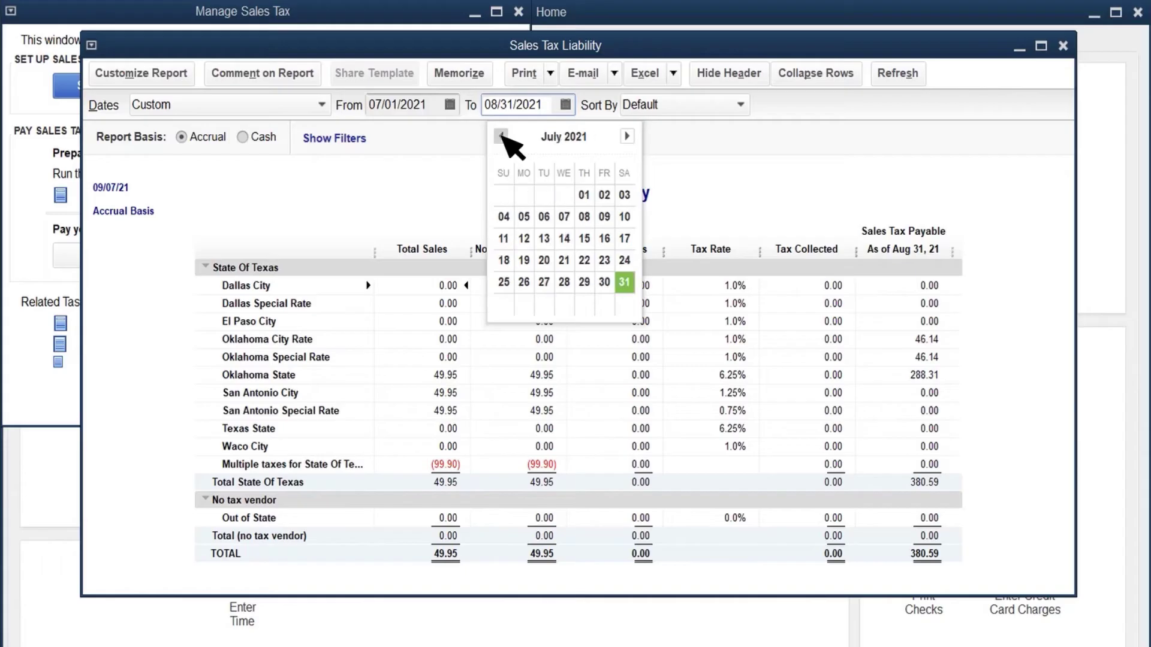
{"action": "left_click", "coordinate": [624, 282]}
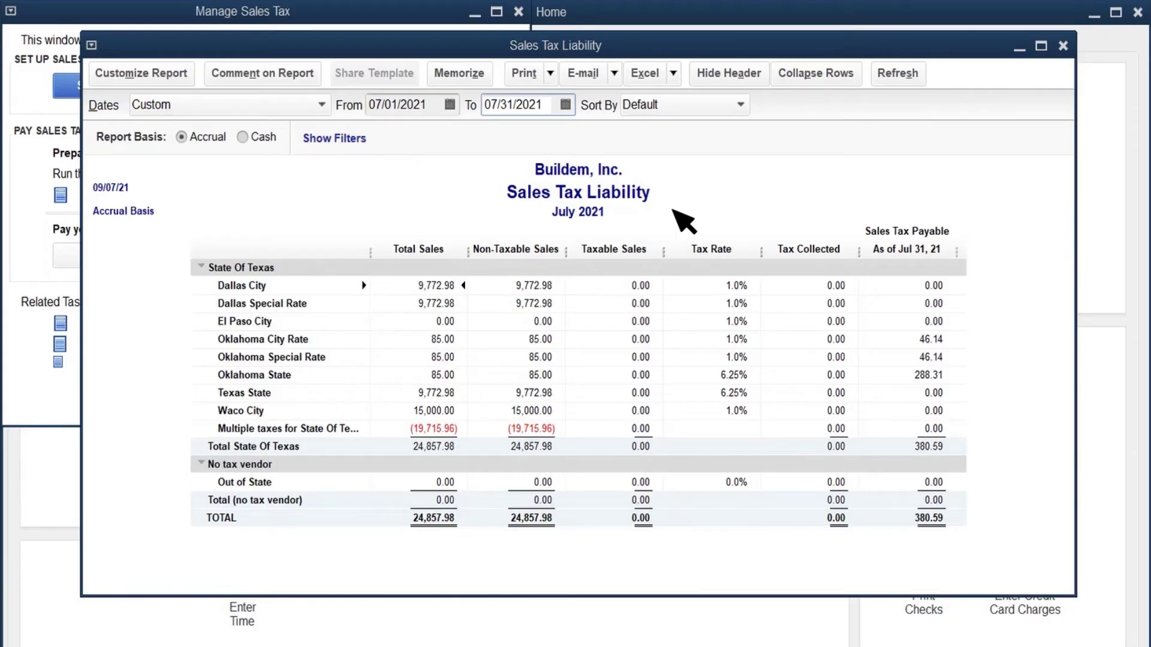
{"action": "left_click", "coordinate": [1063, 46]}
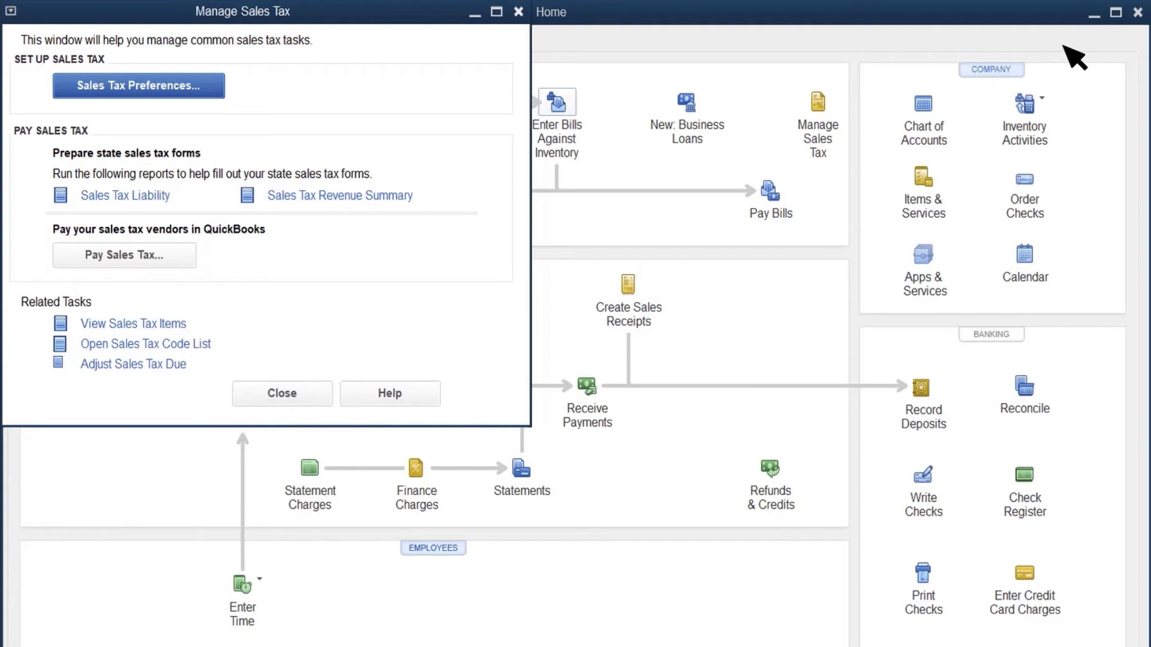
Mark all three Oklahoma sales tax items for payment from Checking.
{"action": "left_click", "coordinate": [173, 257]}
{"action": "left_click", "coordinate": [322, 243]}
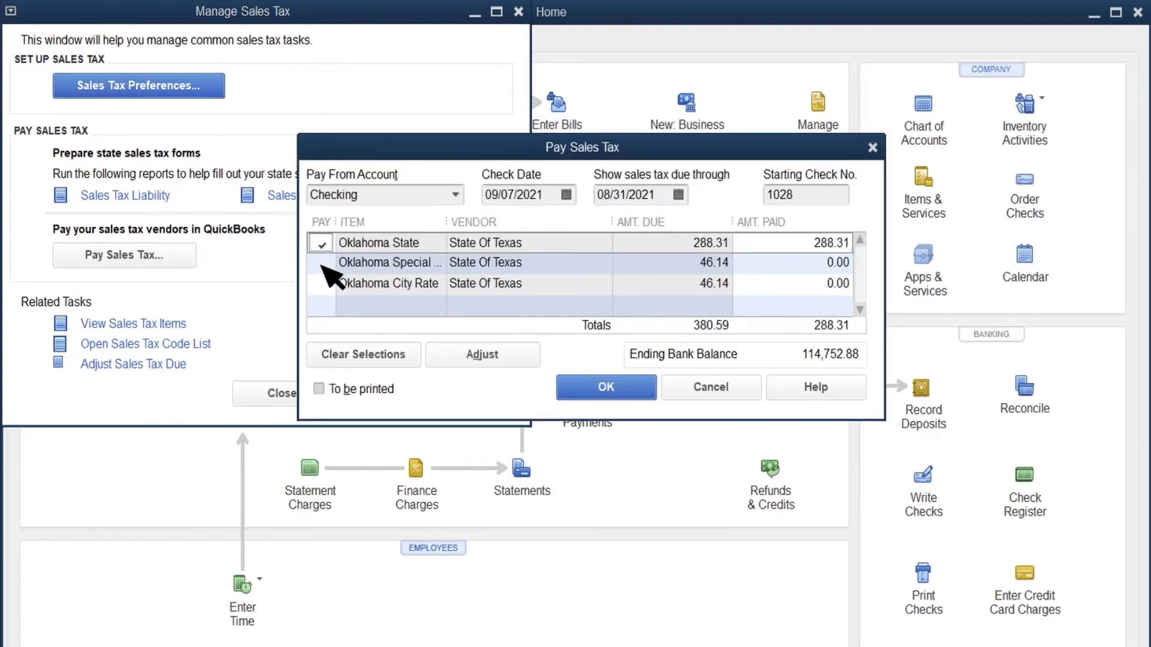
{"action": "left_click", "coordinate": [322, 263]}
{"action": "left_click", "coordinate": [322, 285]}
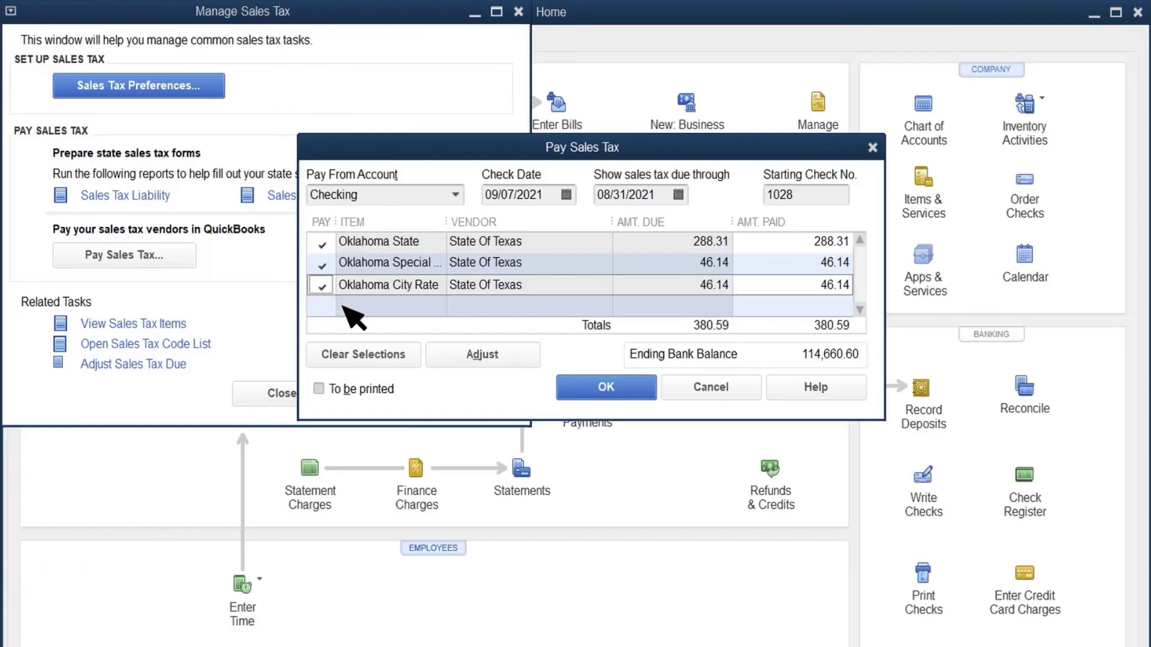
{"action": "left_click", "coordinate": [456, 195]}
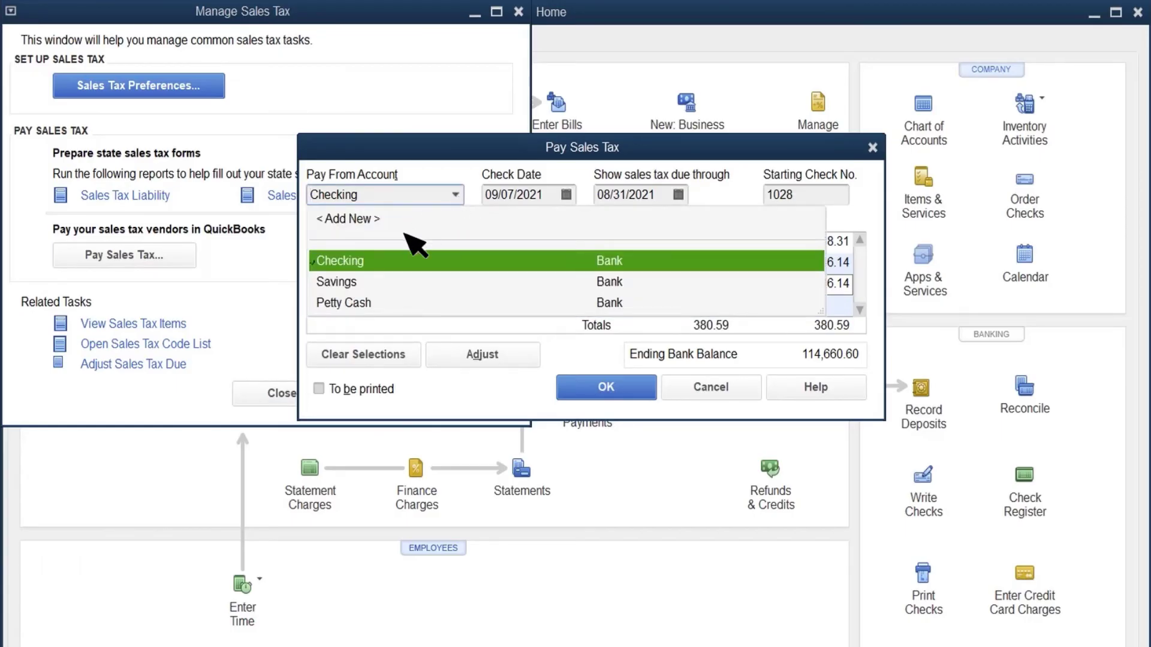
{"action": "left_click", "coordinate": [370, 260]}
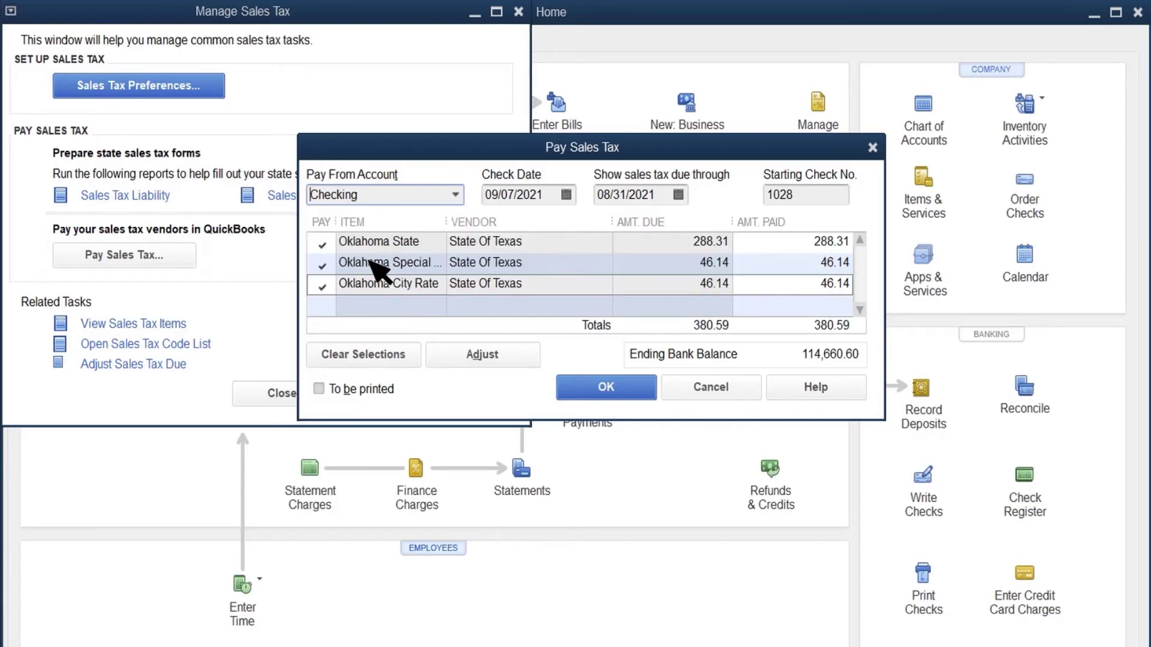
Date the payment 08/31/2021 with reference DEBIT, mark it to be printed, and cancel an adjustment.
{"action": "left_click", "coordinate": [566, 194]}
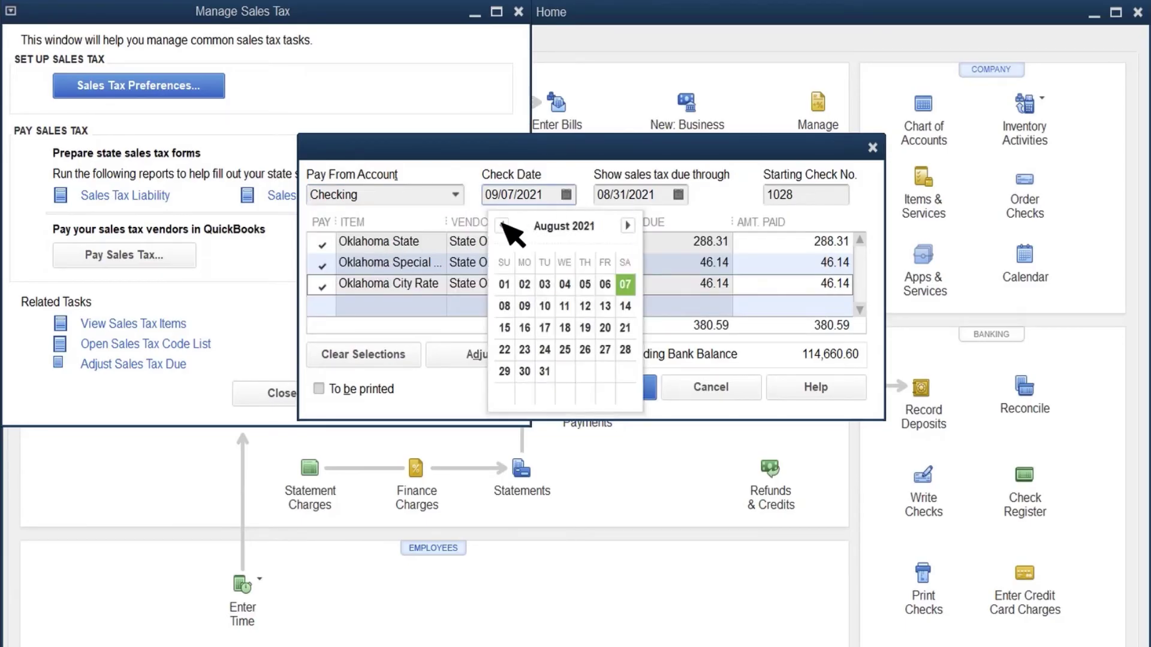
{"action": "left_click", "coordinate": [544, 371]}
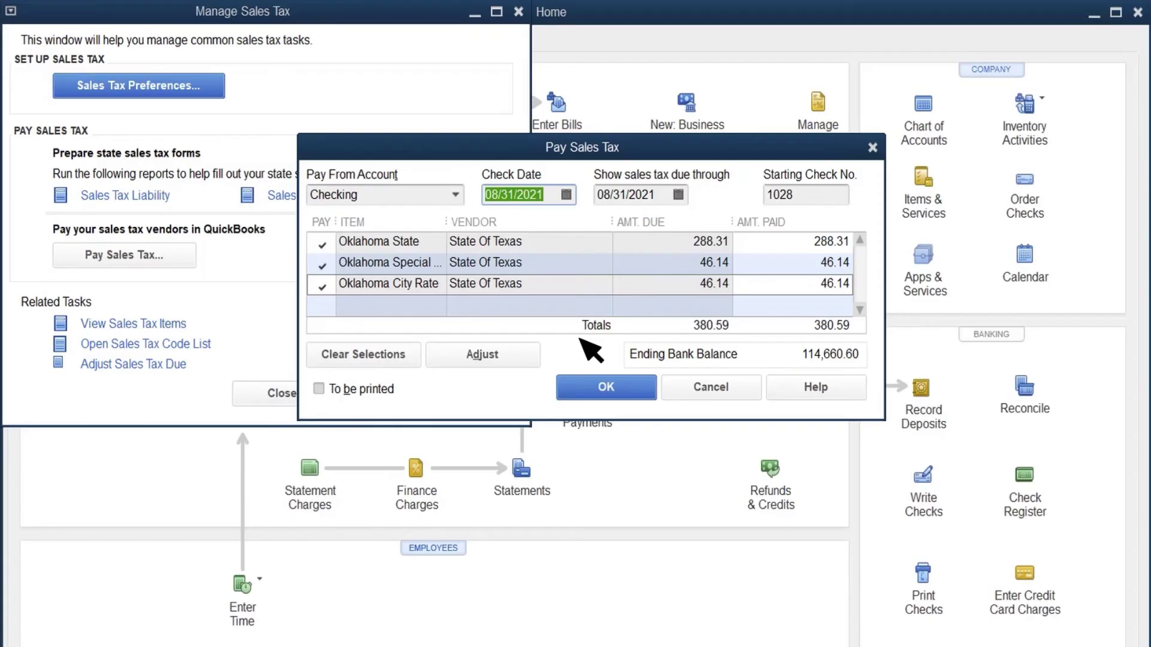
{"action": "left_click", "coordinate": [826, 198]}
{"action": "type", "text": "DEBI"}
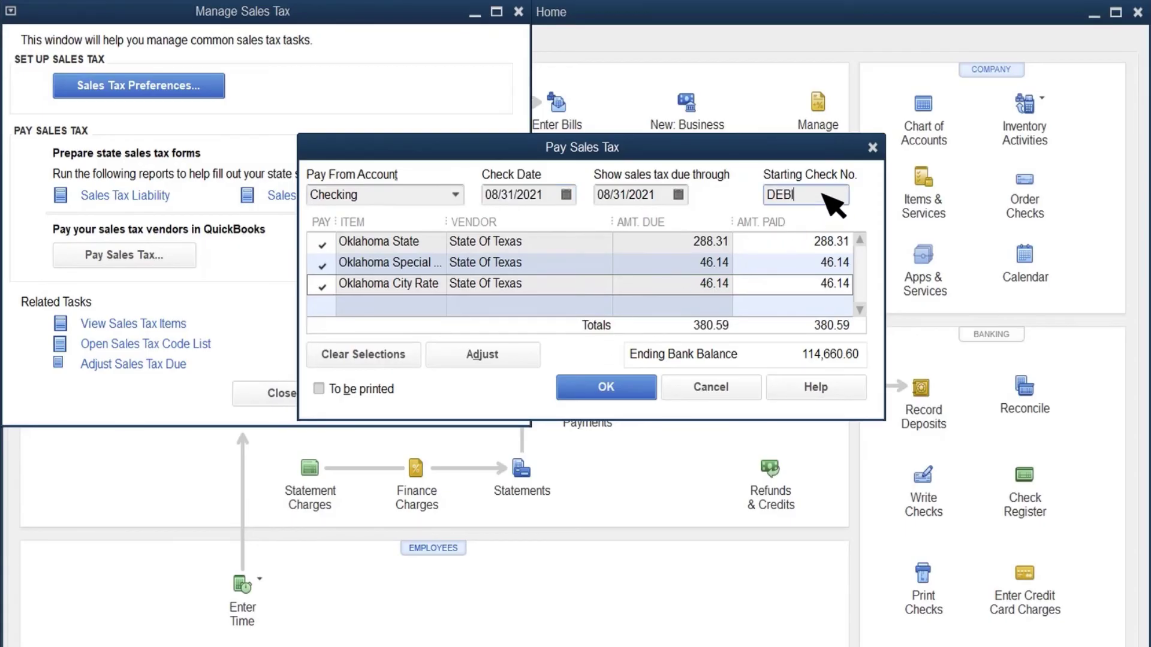
{"action": "type", "text": "T"}
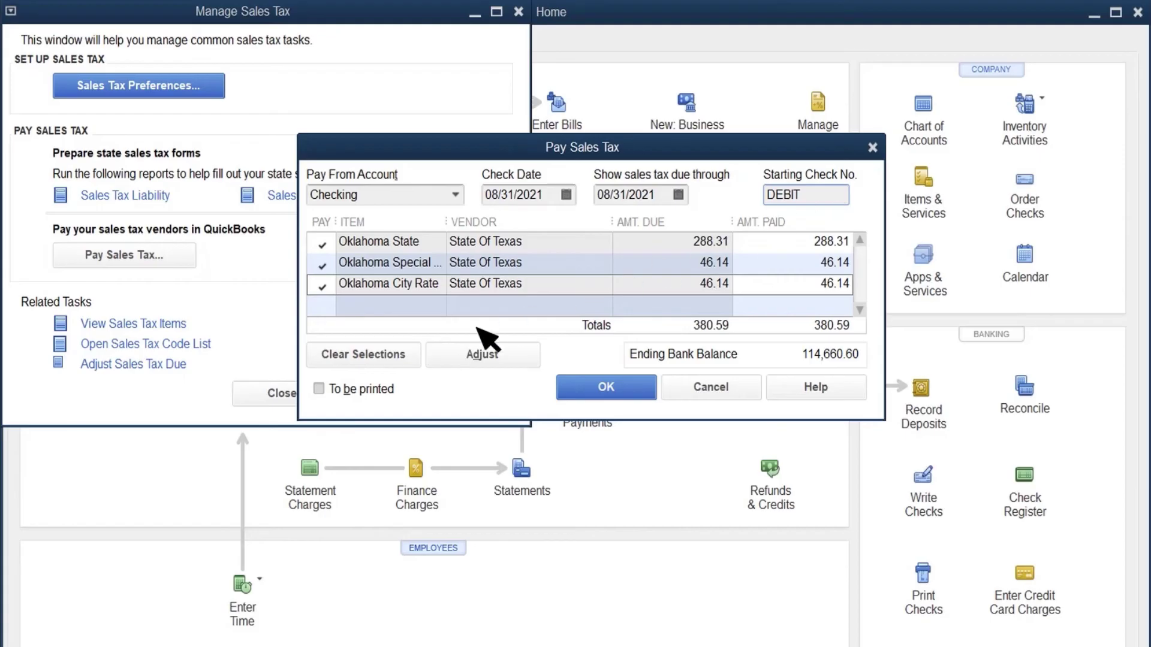
{"action": "left_click", "coordinate": [320, 389]}
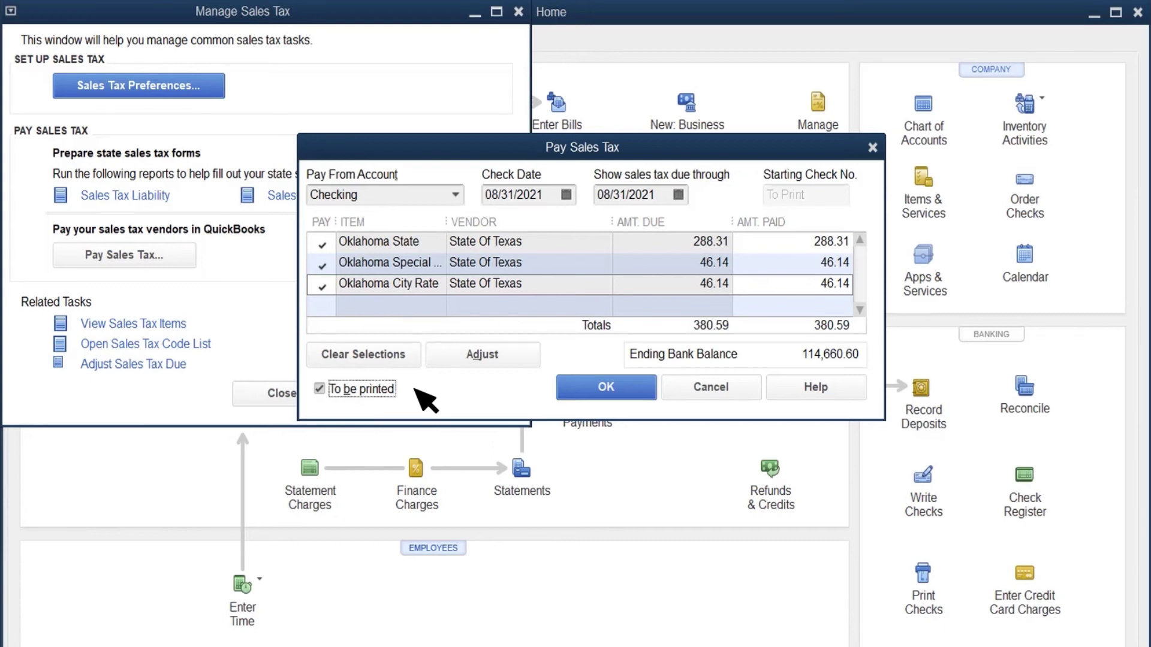
{"action": "left_click", "coordinate": [510, 359]}
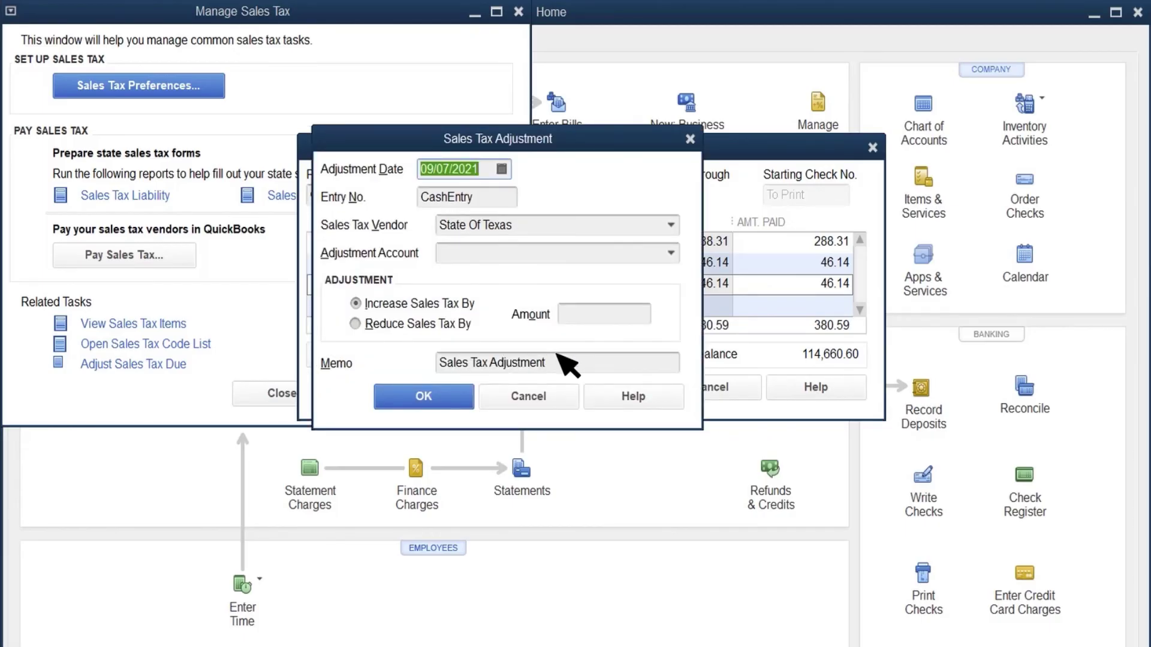
{"action": "left_click", "coordinate": [550, 398]}
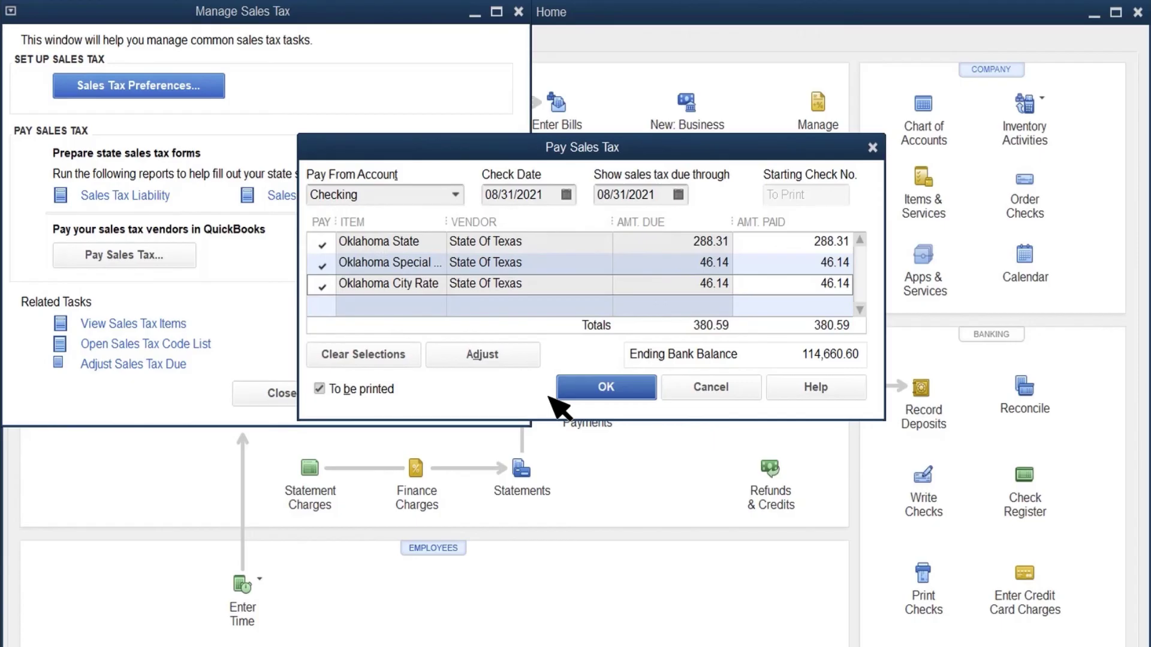
Record the 380.59 sales tax payment and reopen the liability report showing 0.00 payable.
{"action": "left_click", "coordinate": [596, 388]}
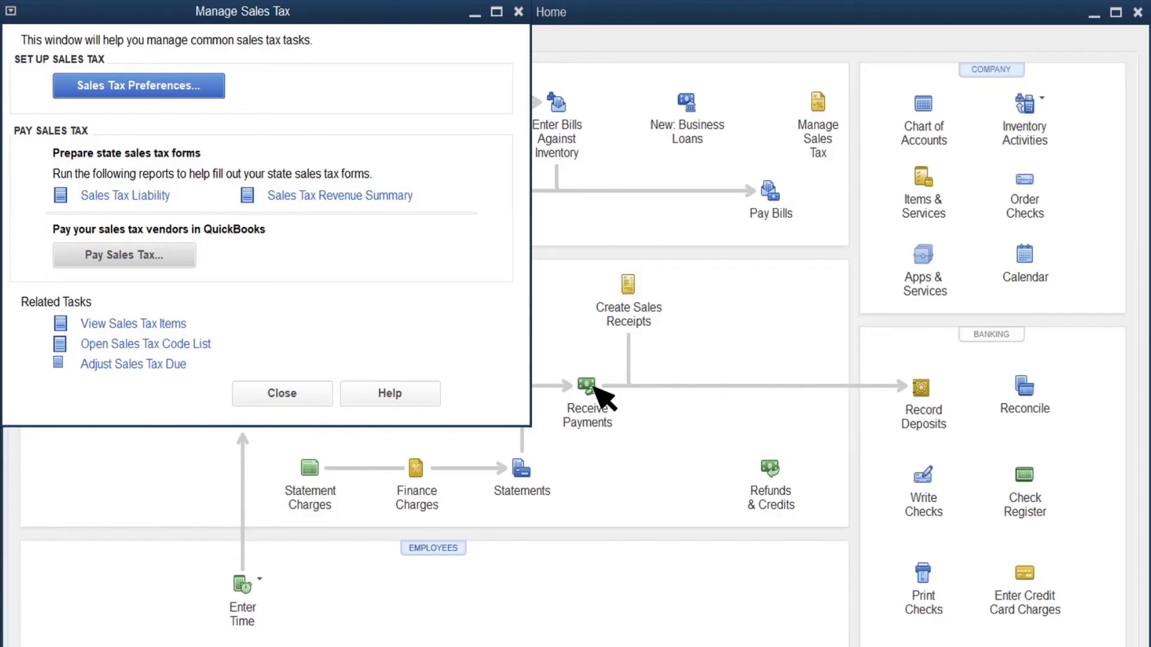
{"action": "left_click", "coordinate": [126, 196]}
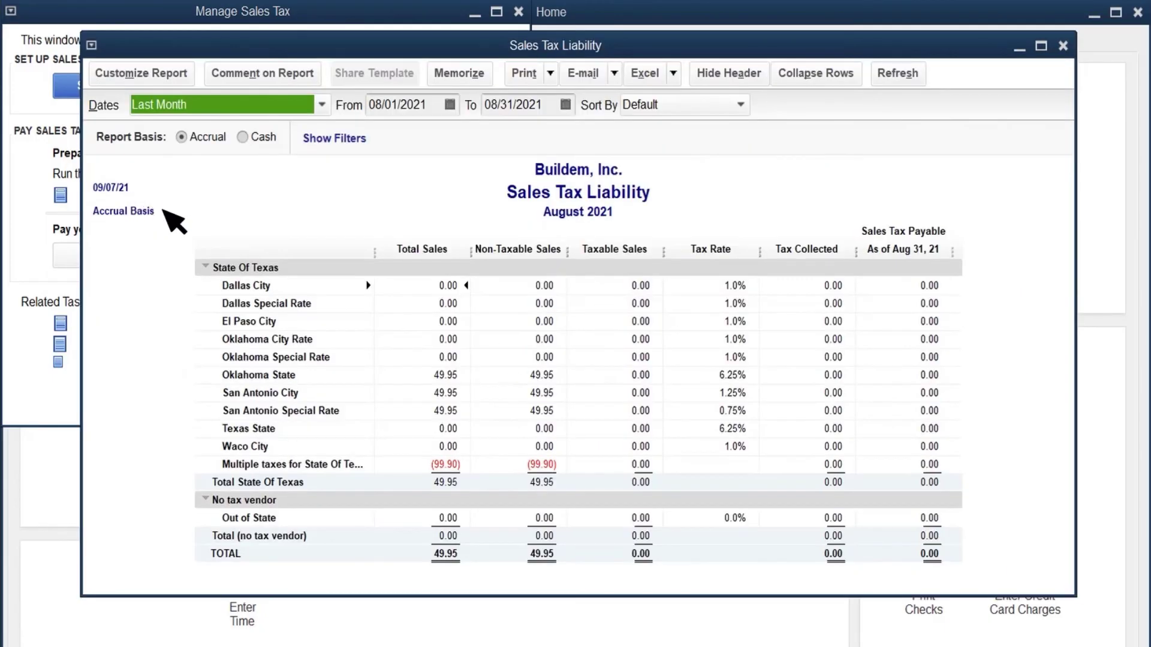